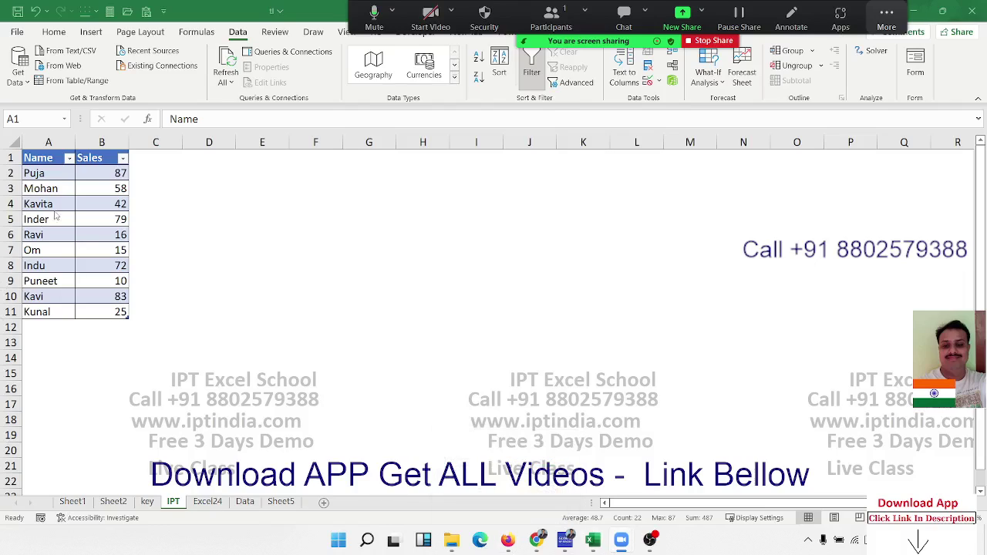
Select the whole Name/Sales table and open the Get Data list of import sources
{"action": "key", "text": "ctrl+a"}
{"action": "left_click", "coordinate": [18, 77]}
{"action": "mouse_move", "coordinate": [56, 104]}
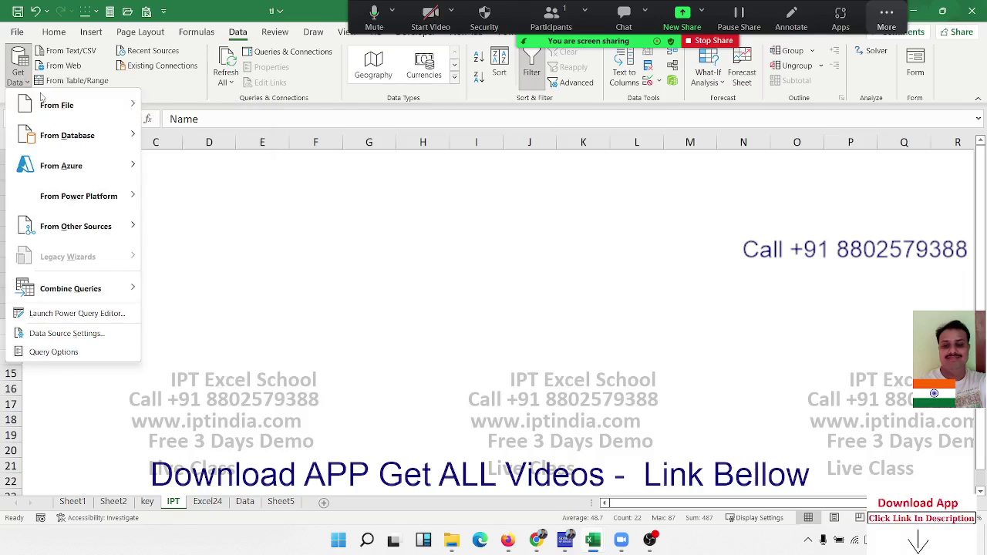
Create a blank query, Query3, from Other Sources and open its Advanced Editor
{"action": "left_click", "coordinate": [18, 67]}
{"action": "left_click", "coordinate": [17, 68]}
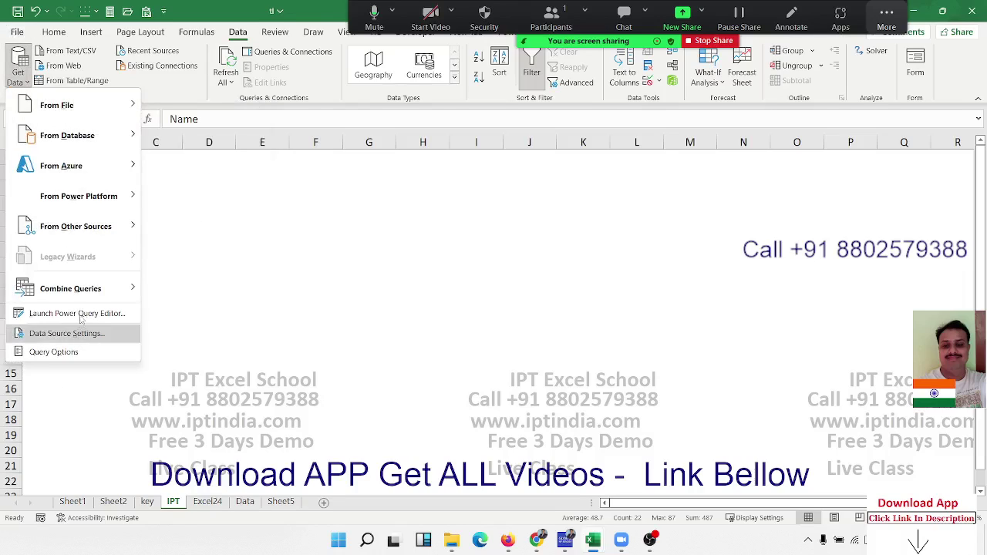
{"action": "mouse_move", "coordinate": [76, 226]}
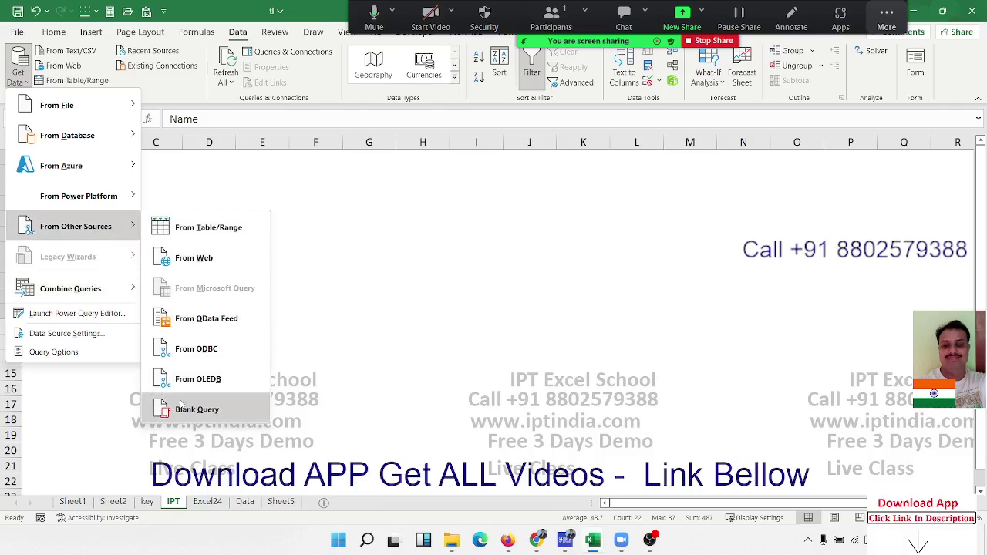
{"action": "left_click", "coordinate": [197, 409]}
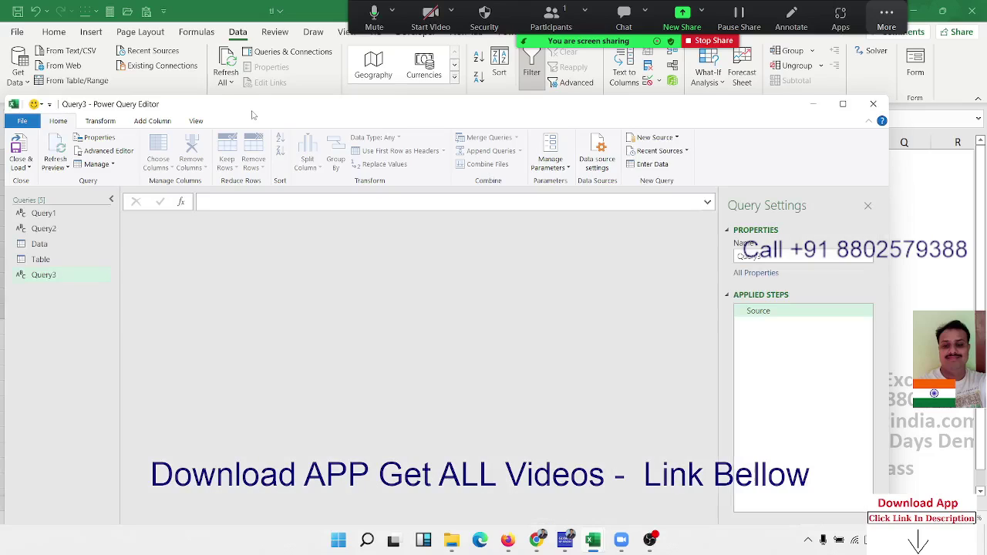
{"action": "left_click_drag", "start_coordinate": [251, 114], "coordinate": [295, 100]}
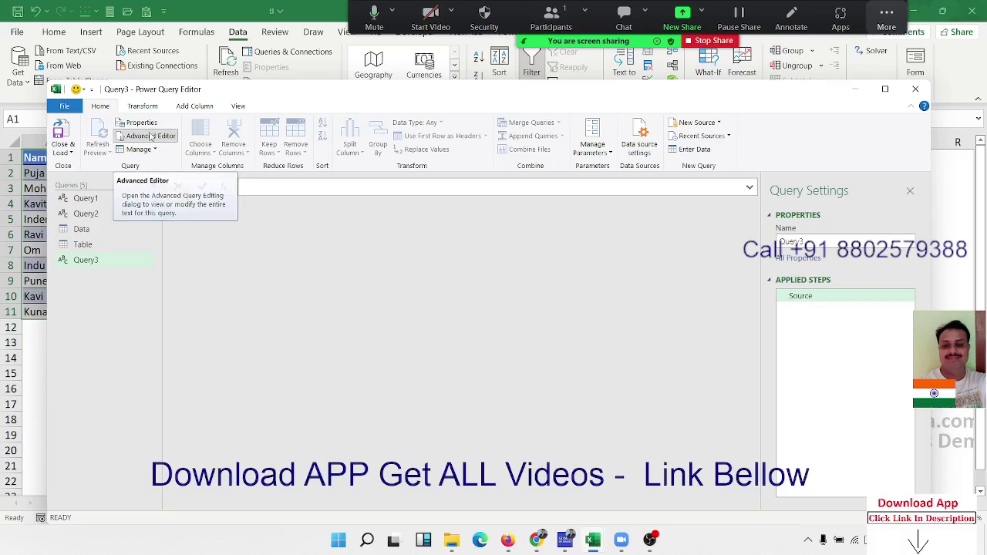
{"action": "left_click", "coordinate": [151, 135]}
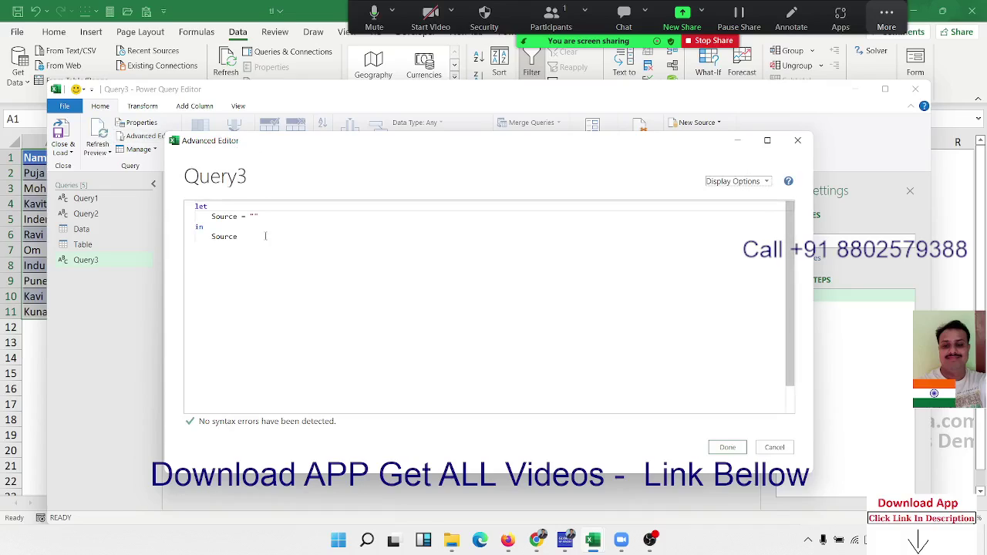
Rename the first step from Source to s
{"action": "left_click", "coordinate": [228, 219]}
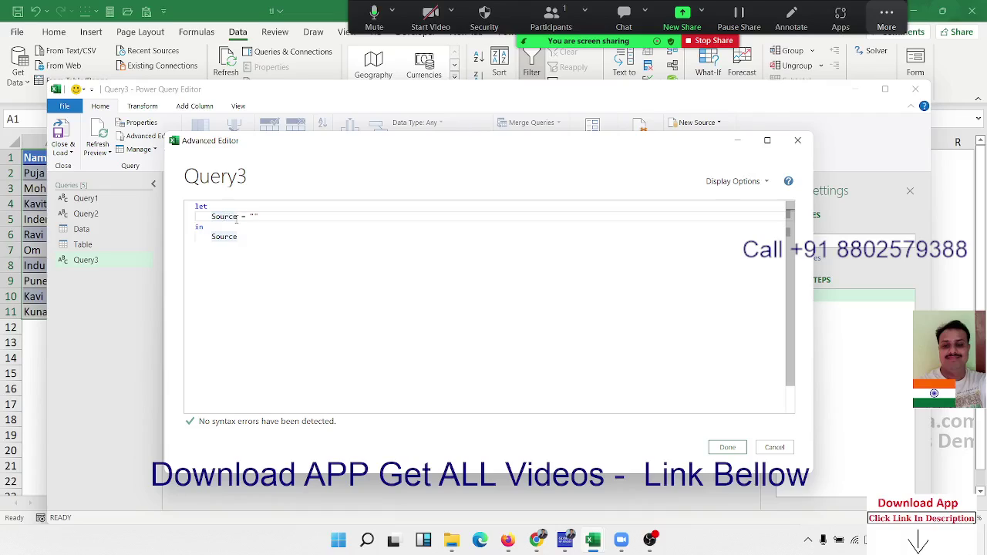
{"action": "left_click_drag", "start_coordinate": [238, 217], "coordinate": [212, 217]}
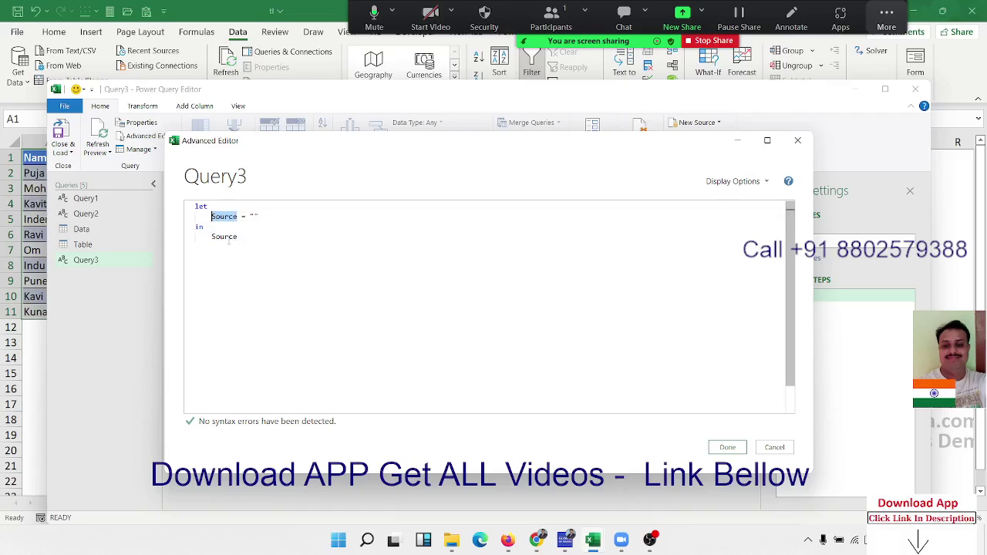
{"action": "type", "text": "s"}
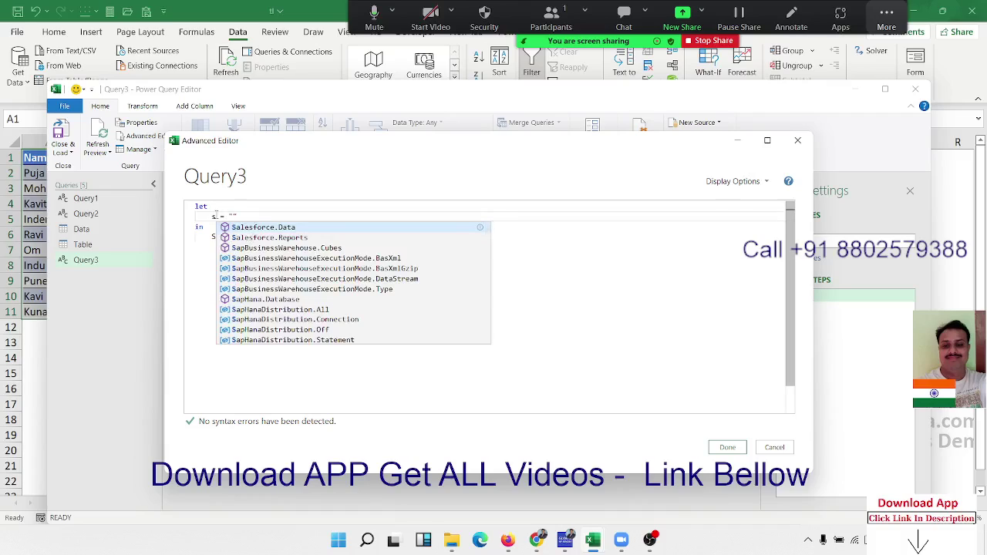
{"action": "key", "text": "Left"}
{"action": "left_click", "coordinate": [294, 207], "text": "shift"}
Delete the SapBusinessWarehouse.Cubes return text and the empty quotes, then begin typing excel. after s =
{"action": "double_click", "coordinate": [230, 236]}
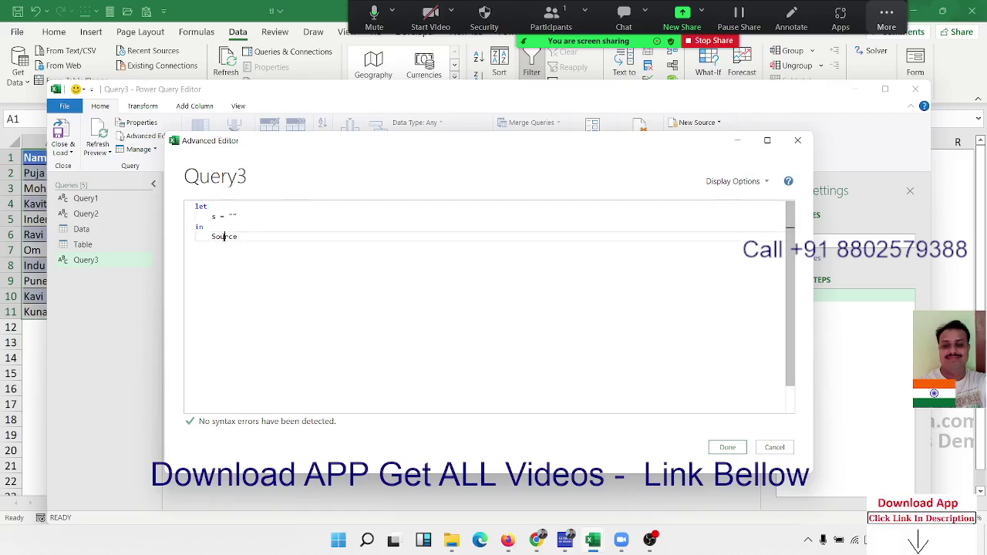
{"action": "type", "text": "Sap"}
{"action": "left_click", "coordinate": [231, 282]}
{"action": "left_click_drag", "start_coordinate": [327, 238], "coordinate": [198, 237]}
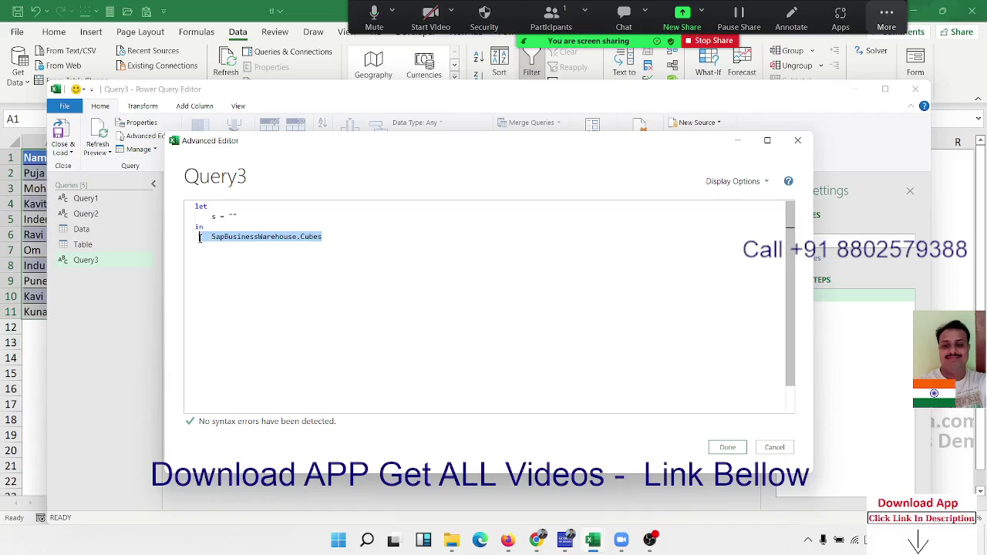
{"action": "key", "text": "BackSpace"}
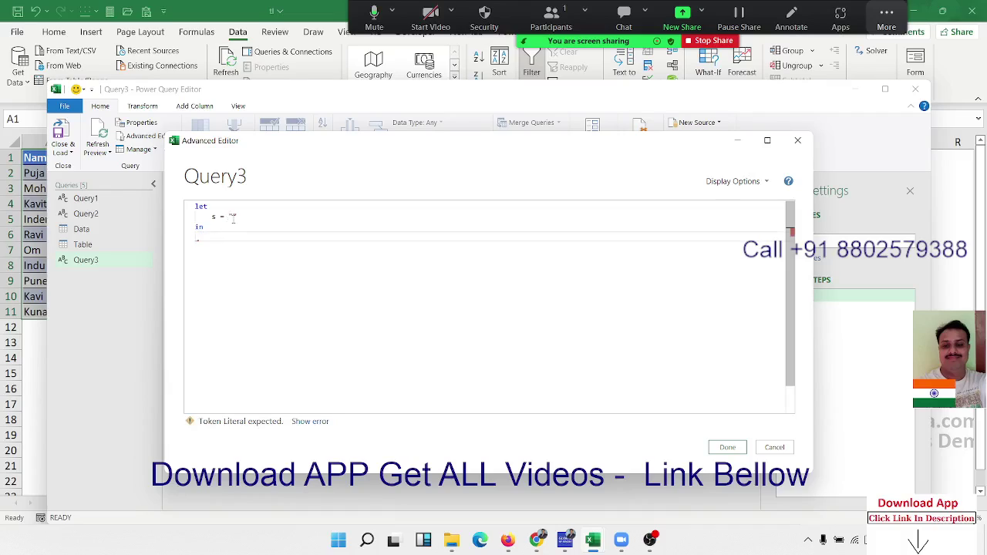
{"action": "left_click", "coordinate": [233, 218]}
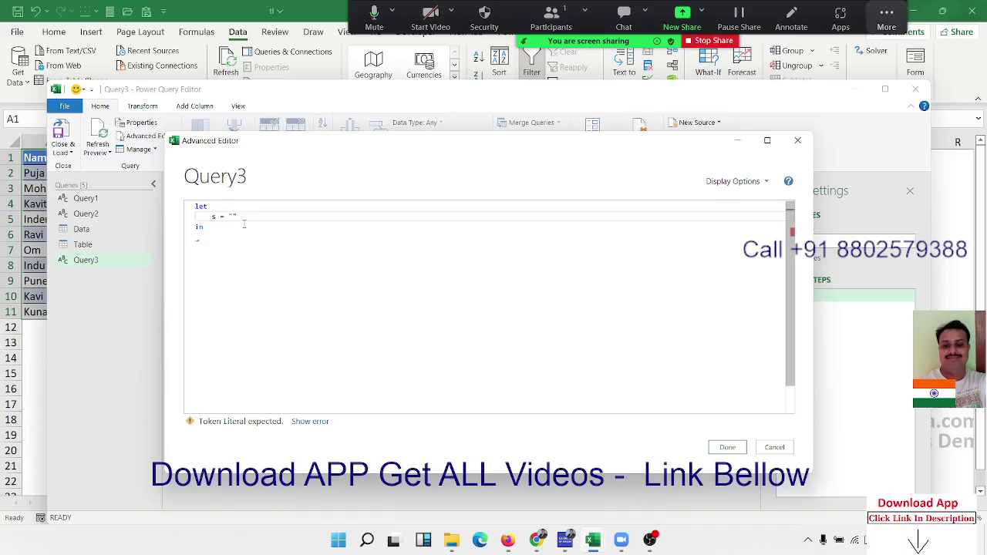
{"action": "key", "text": "BackSpace"}
{"action": "key", "text": "BackSpace"}
{"action": "type", "text": "excel."}
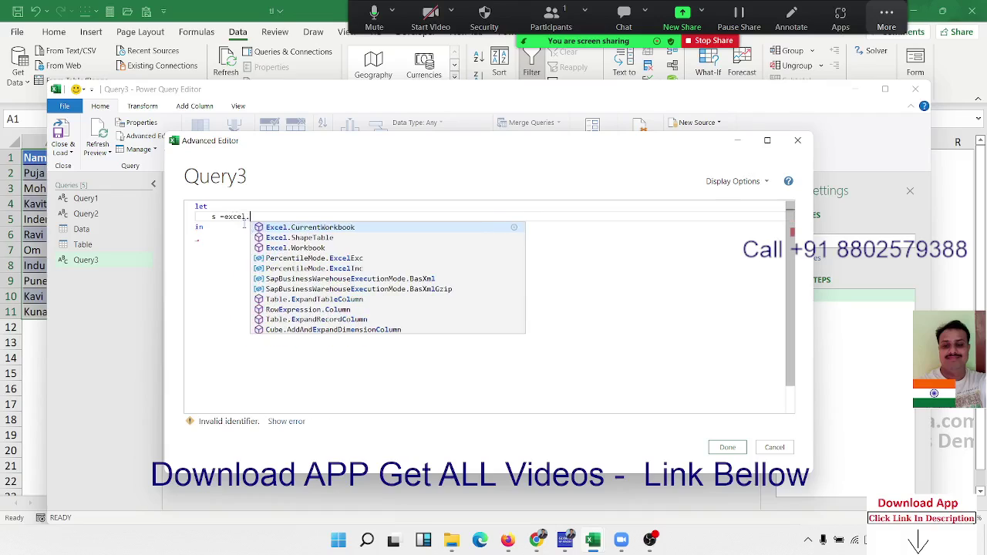
Complete step s as Excel.CurrentWorkbook(){[Name="TL"]}[content]
{"action": "key", "text": "Tab"}
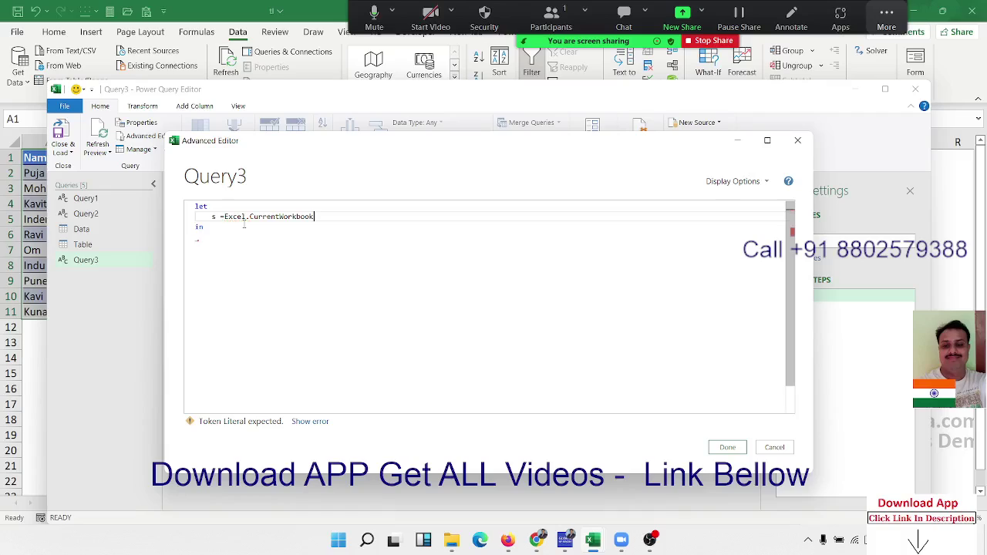
{"action": "type", "text": "()"}
{"action": "type", "text": "["}
{"action": "type", "text": "["}
{"action": "type", "text": "Name"}
{"action": "key", "text": "BackSpace"}
{"action": "key", "text": "BackSpace"}
{"action": "type", "text": "me"}
{"action": "type", "text": "=\""}
{"action": "type", "text": "TL"}
{"action": "key", "text": "Right"}
{"action": "key", "text": "Right"}
{"action": "type", "text": "["}
{"action": "key", "text": "BackSpace"}
{"action": "type", "text": "["}
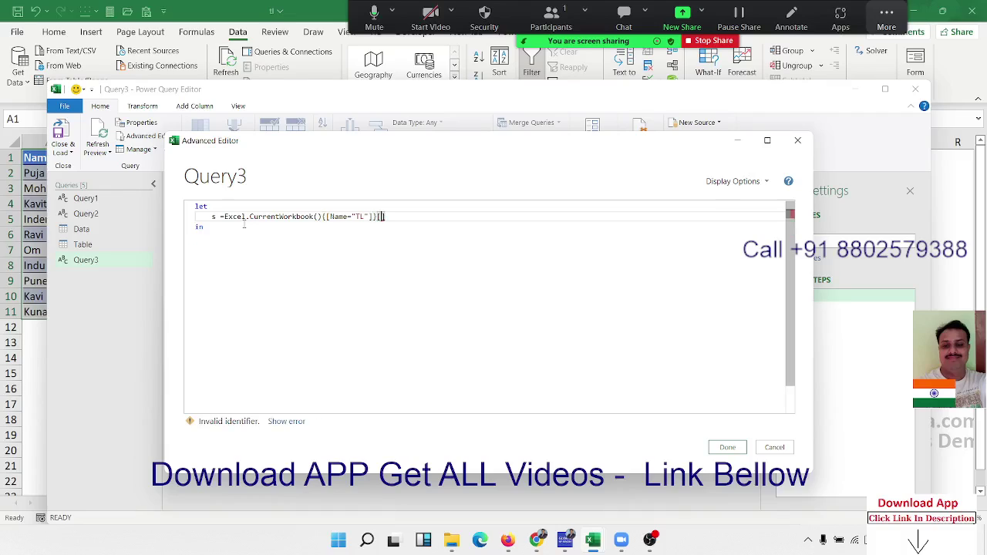
{"action": "type", "text": "con"}
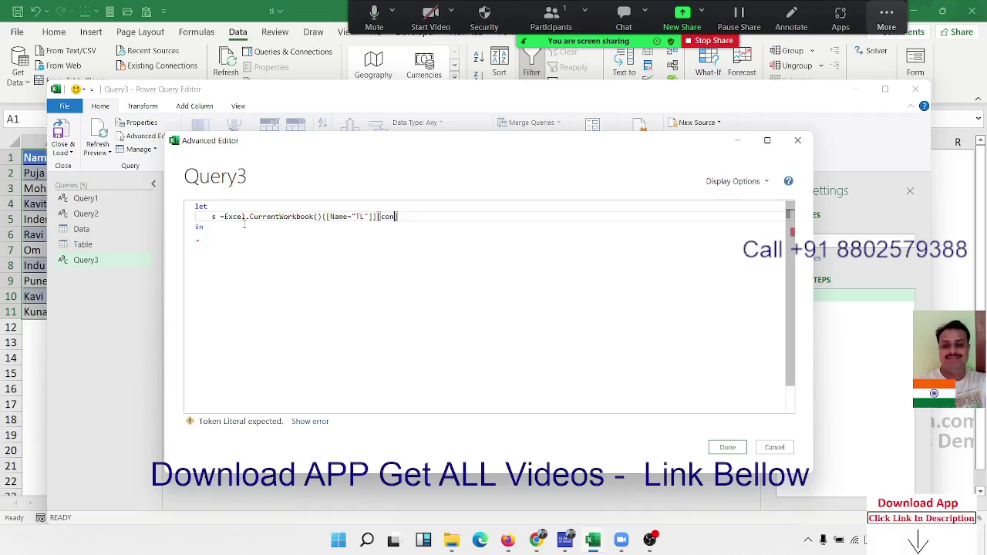
{"action": "type", "text": "t"}
{"action": "type", "text": "e"}
{"action": "type", "text": "nt"}
Make the query return s on the line after in
{"action": "key", "text": "Down"}
{"action": "key", "text": "Down"}
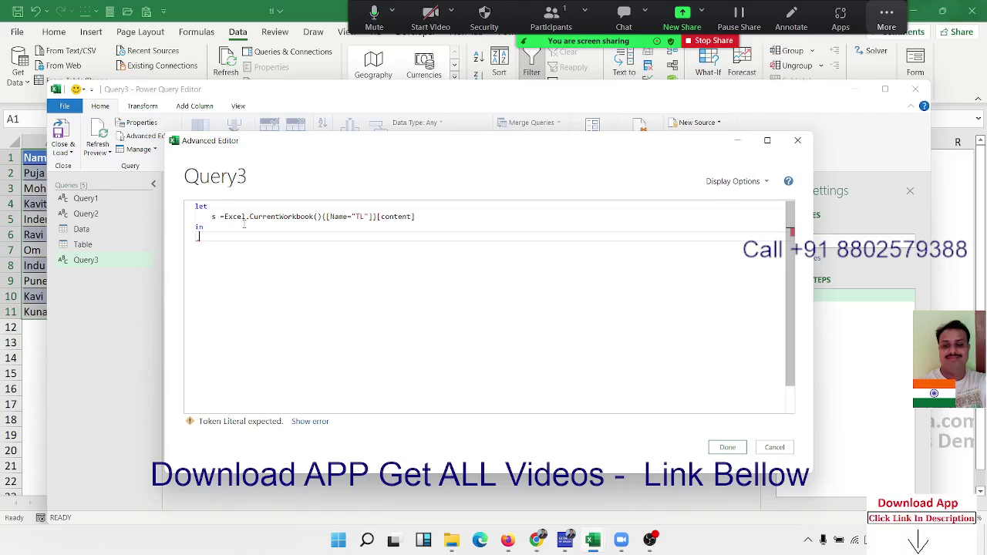
{"action": "type", "text": "s"}
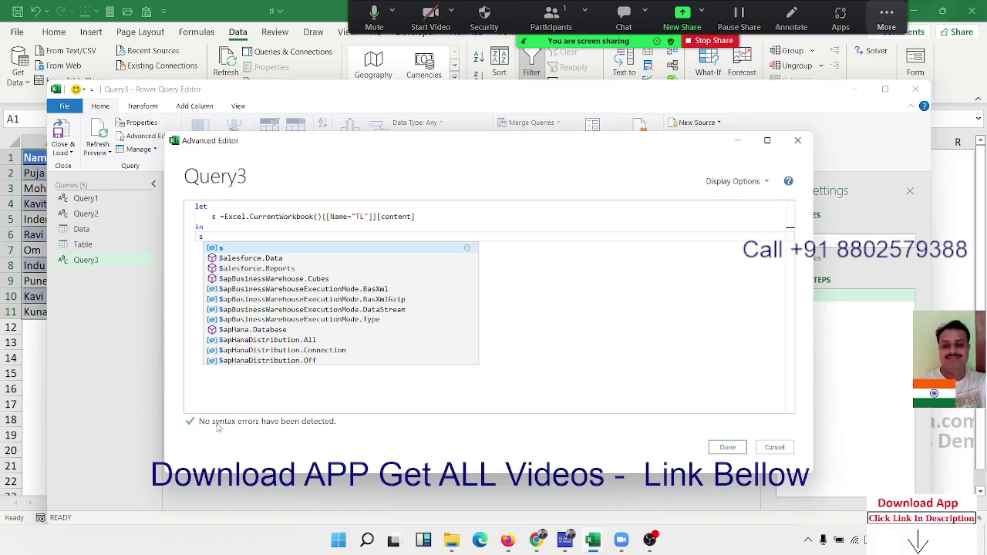
{"action": "key", "text": "Escape"}
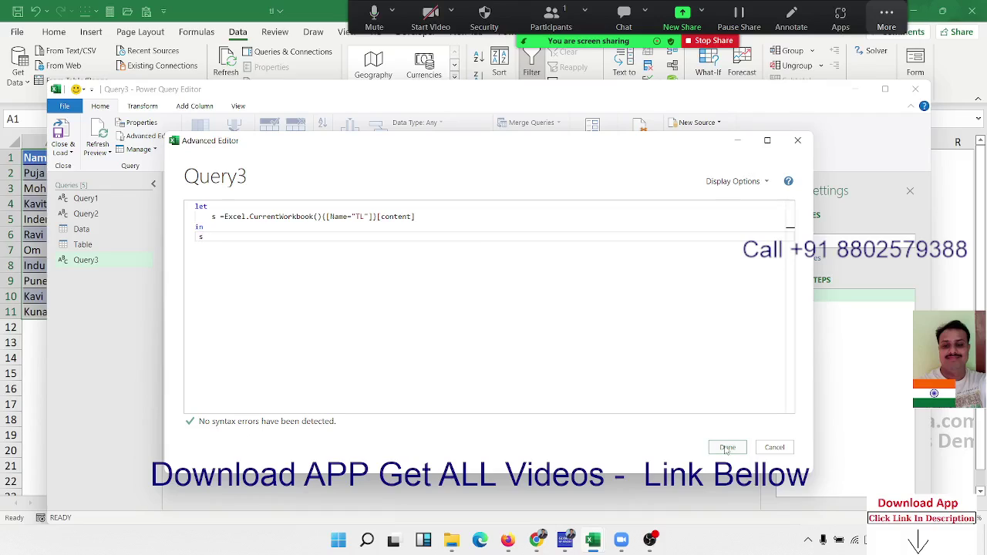
Apply the code, correct [content] to [Content] so the 10-row TL table loads, then close the editor
{"action": "left_click", "coordinate": [727, 447]}
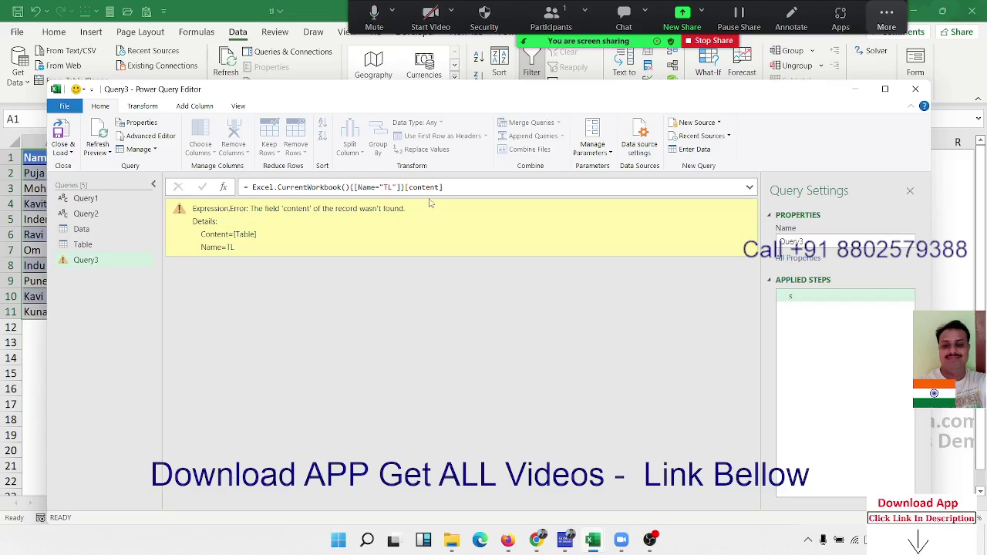
{"action": "left_click", "coordinate": [411, 187]}
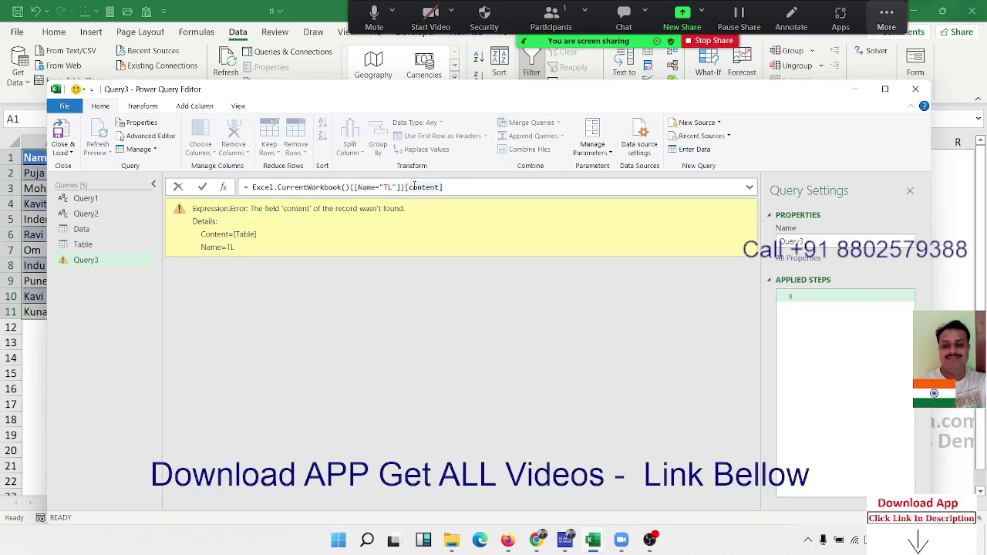
{"action": "key", "text": "BackSpace"}
{"action": "type", "text": "C"}
{"action": "key", "text": "Return"}
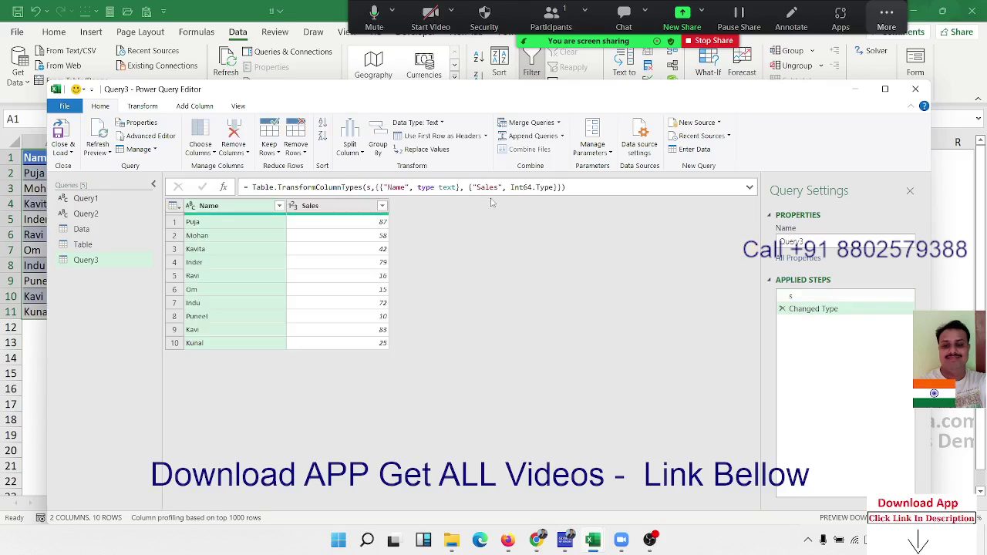
{"action": "left_click", "coordinate": [818, 297]}
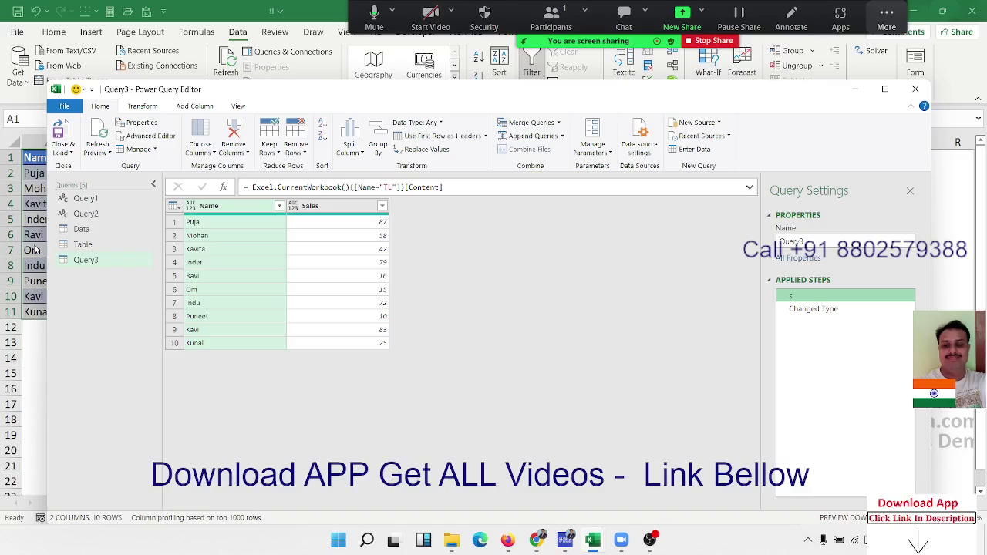
{"action": "left_click", "coordinate": [915, 89]}
Keep the query changes, then paste the Name/Sales table as values at G2
{"action": "left_click", "coordinate": [555, 286]}
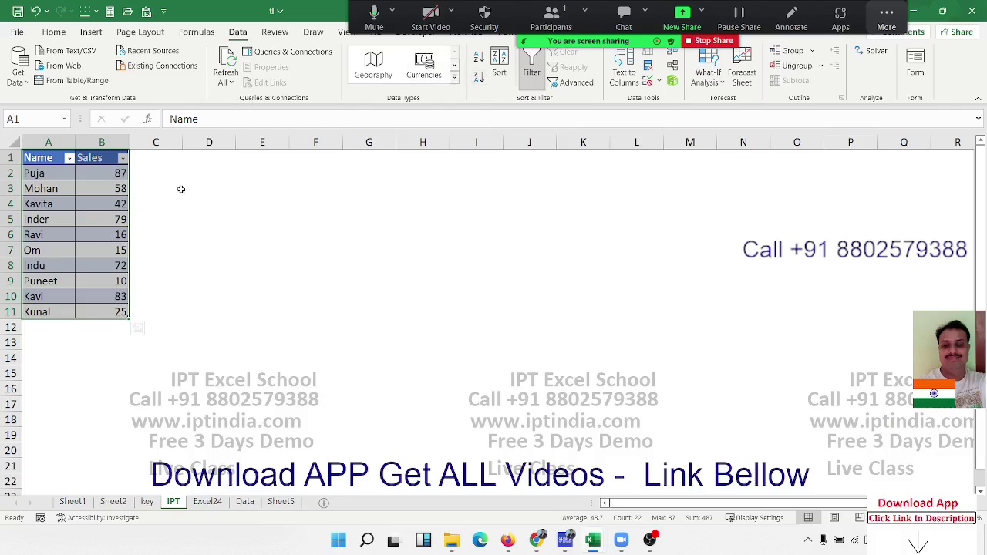
{"action": "key", "text": "ctrl+c"}
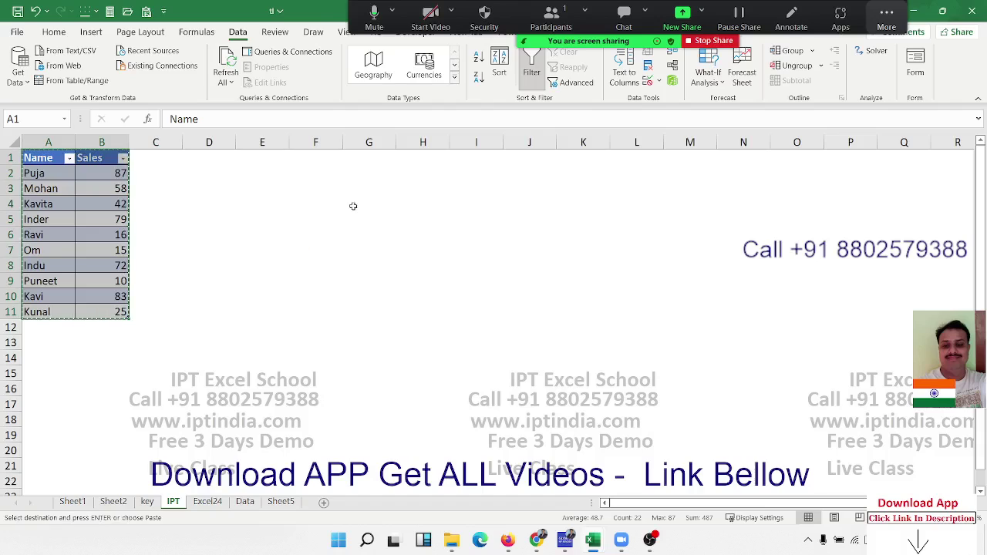
{"action": "left_click", "coordinate": [362, 172]}
{"action": "left_click", "coordinate": [54, 32]}
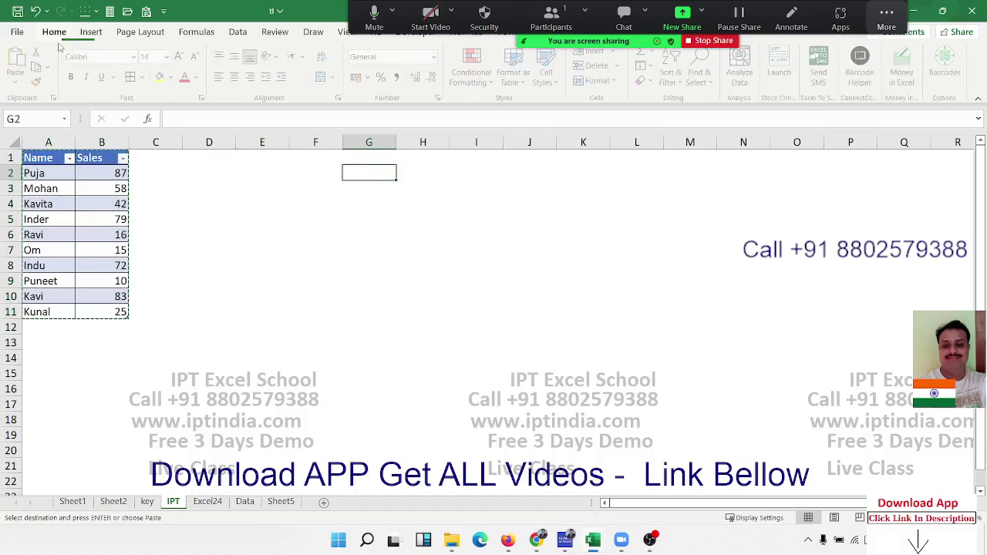
{"action": "left_click", "coordinate": [19, 81]}
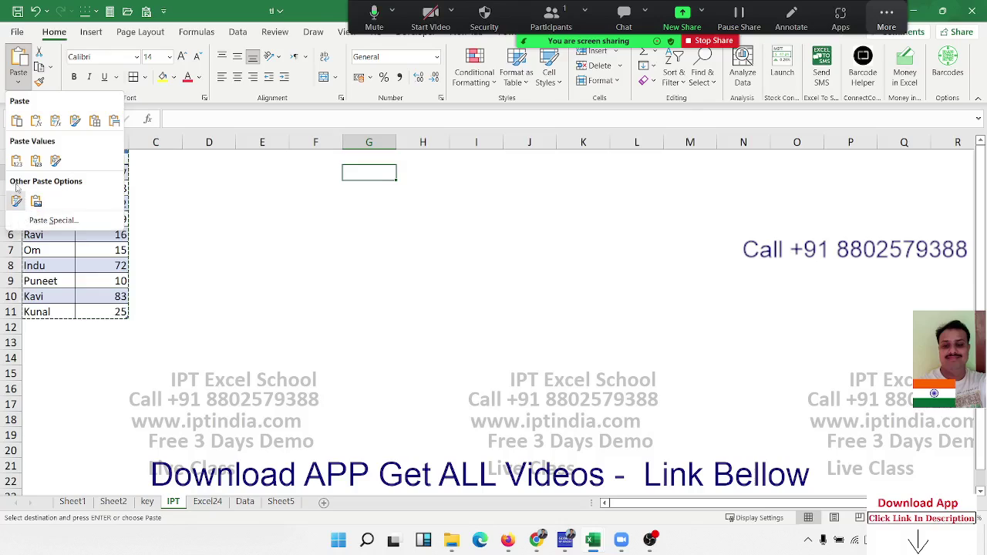
{"action": "left_click", "coordinate": [17, 161]}
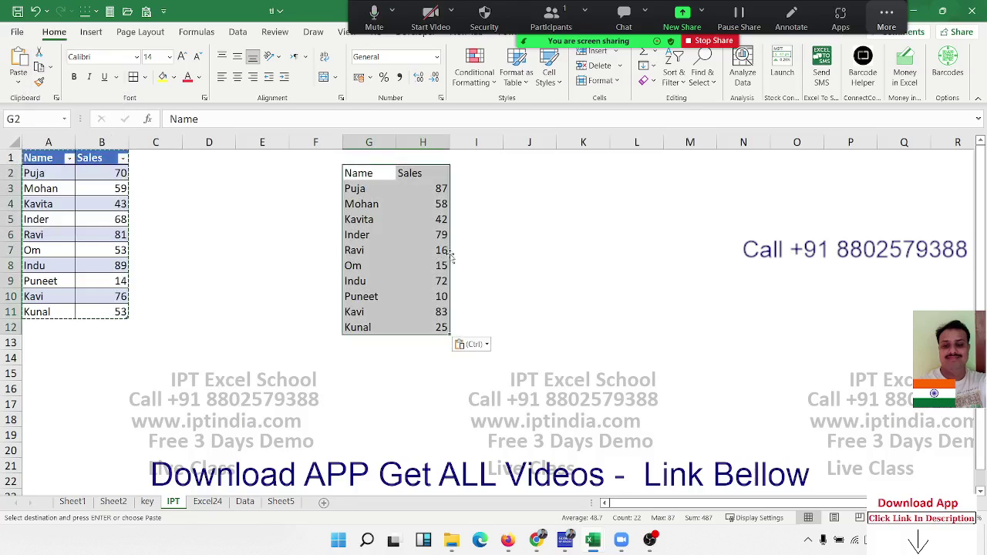
Name the pasted Name/Sales range aa in the Name Box
{"action": "left_click", "coordinate": [28, 122]}
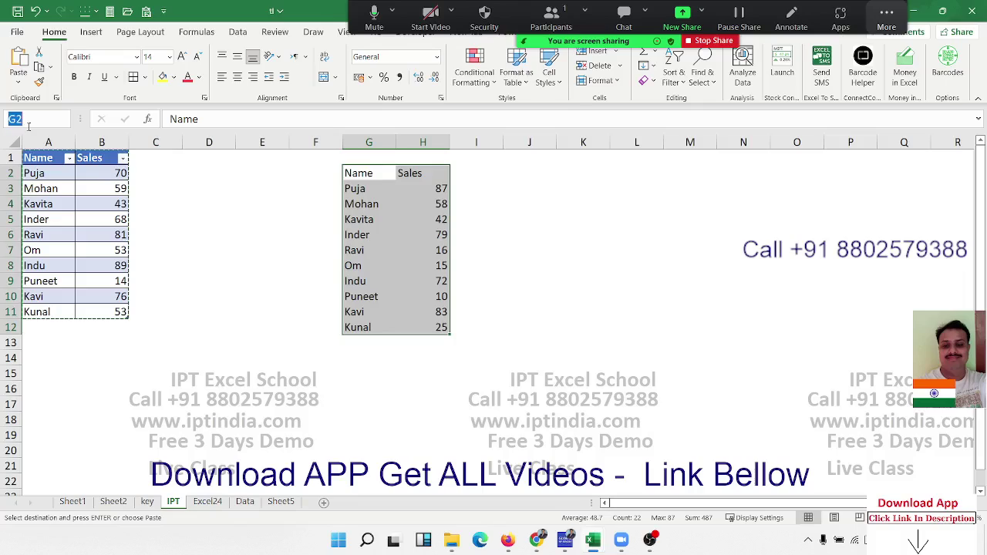
{"action": "type", "text": "aa"}
{"action": "key", "text": "Return"}
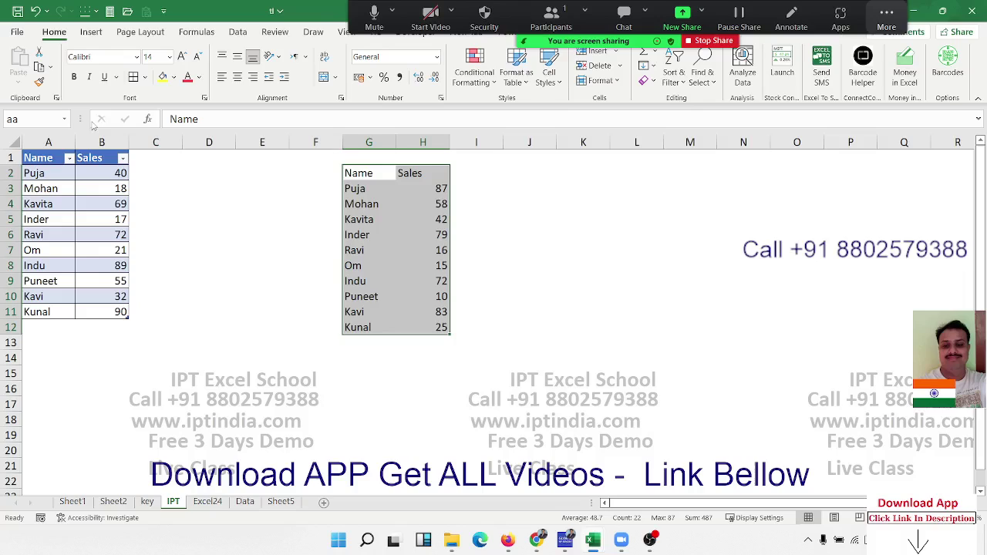
Create a new blank query from Data > Get Data > From Other Sources
{"action": "left_click", "coordinate": [237, 33]}
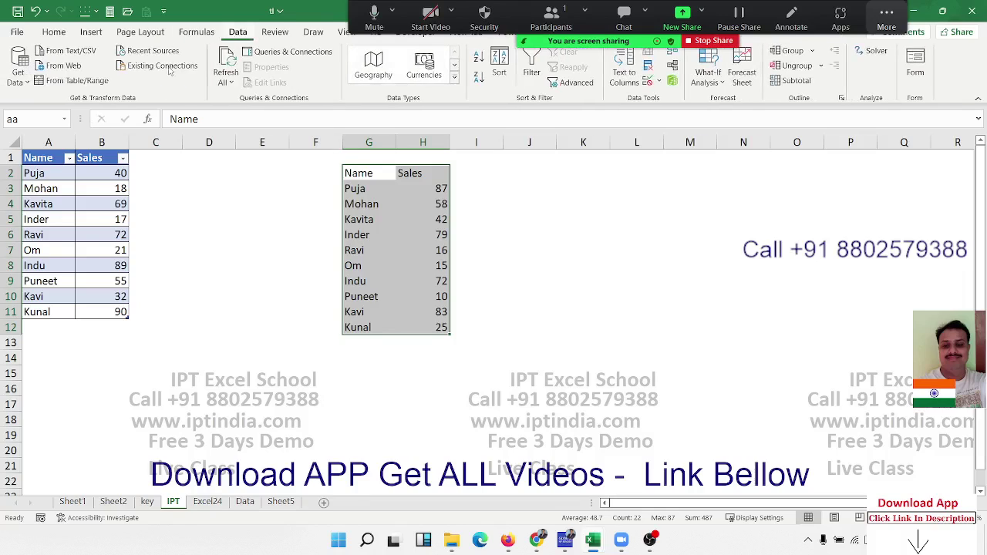
{"action": "left_click", "coordinate": [17, 68]}
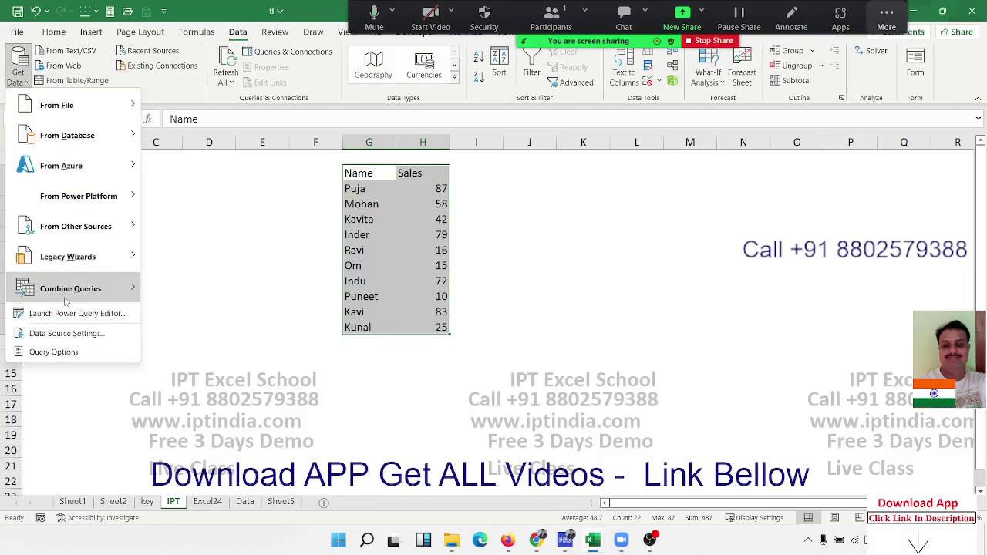
{"action": "mouse_move", "coordinate": [76, 226]}
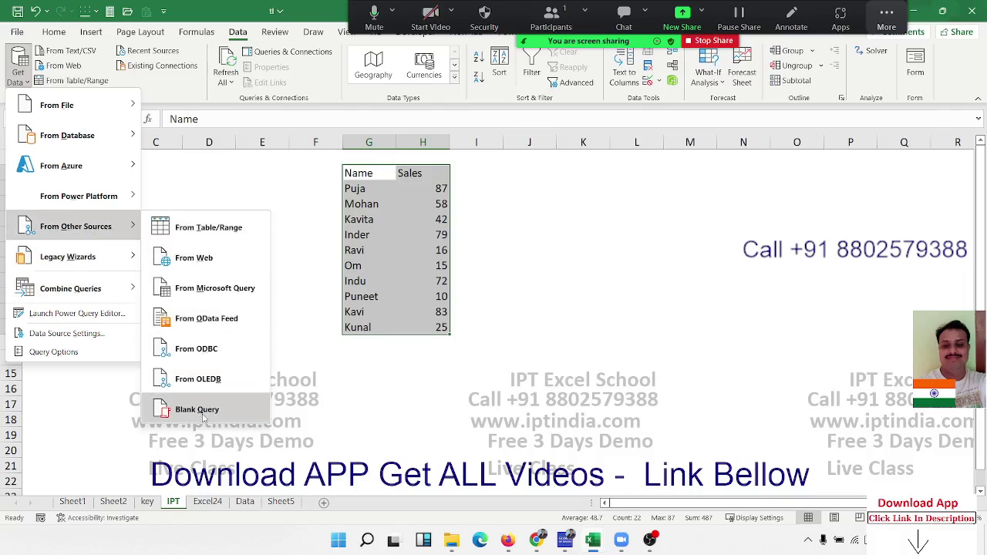
{"action": "left_click", "coordinate": [203, 417]}
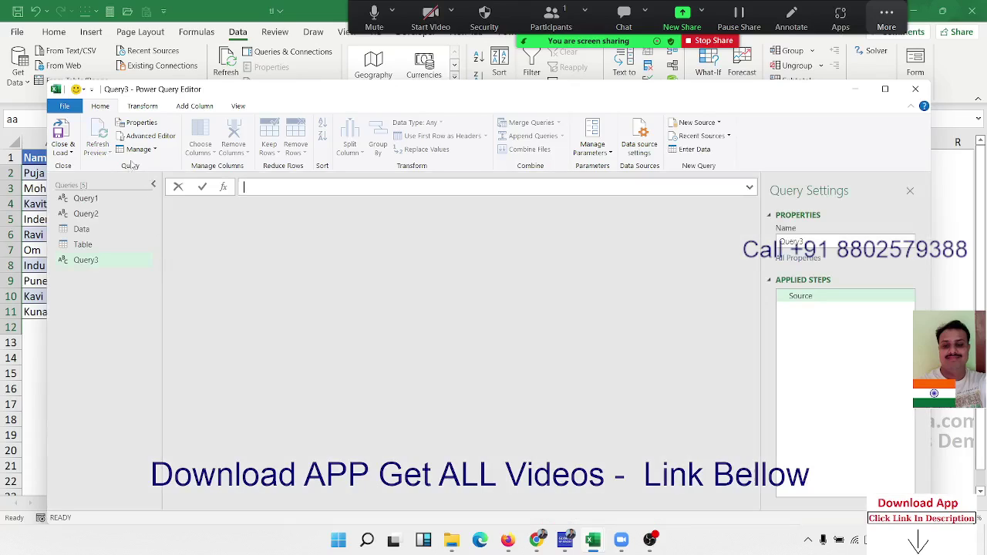
In the Advanced Editor, rename the Source step to s on both lines
{"action": "left_click", "coordinate": [142, 137]}
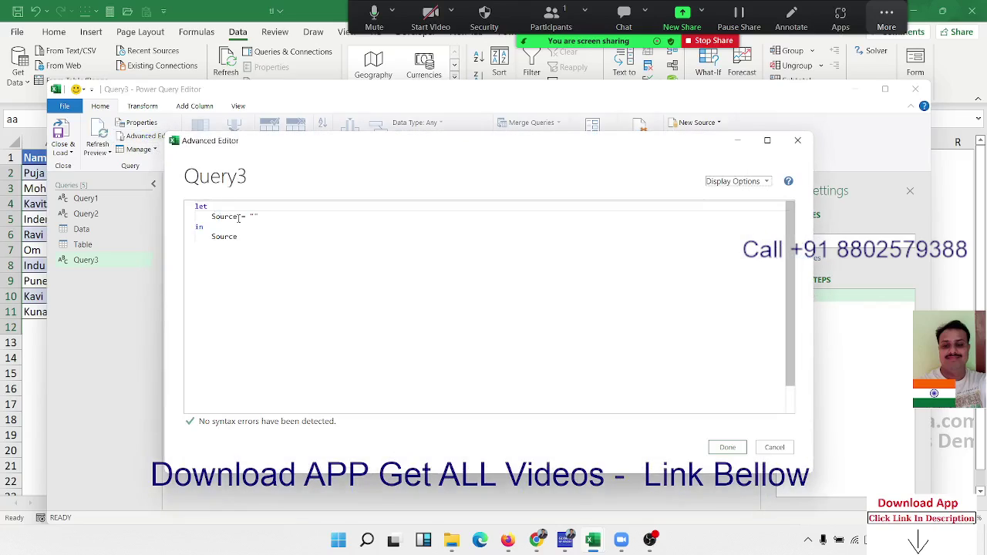
{"action": "double_click", "coordinate": [222, 217]}
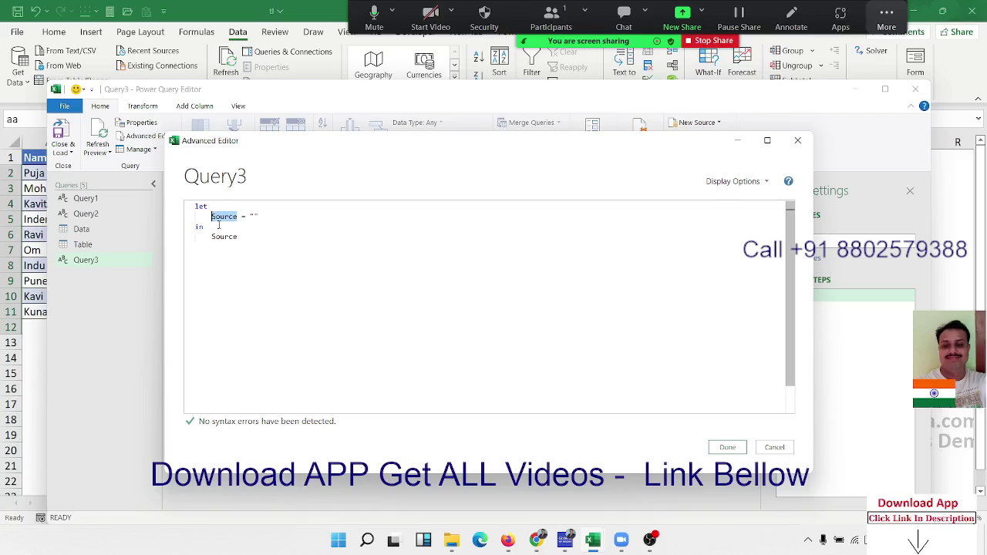
{"action": "type", "text": "s"}
{"action": "left_click", "coordinate": [240, 237]}
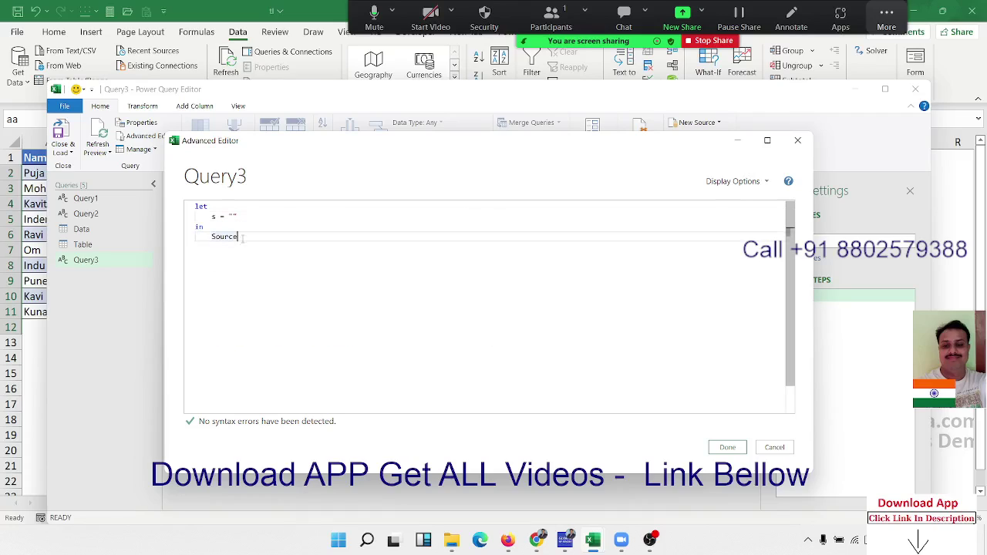
{"action": "double_click", "coordinate": [241, 237]}
{"action": "type", "text": "s"}
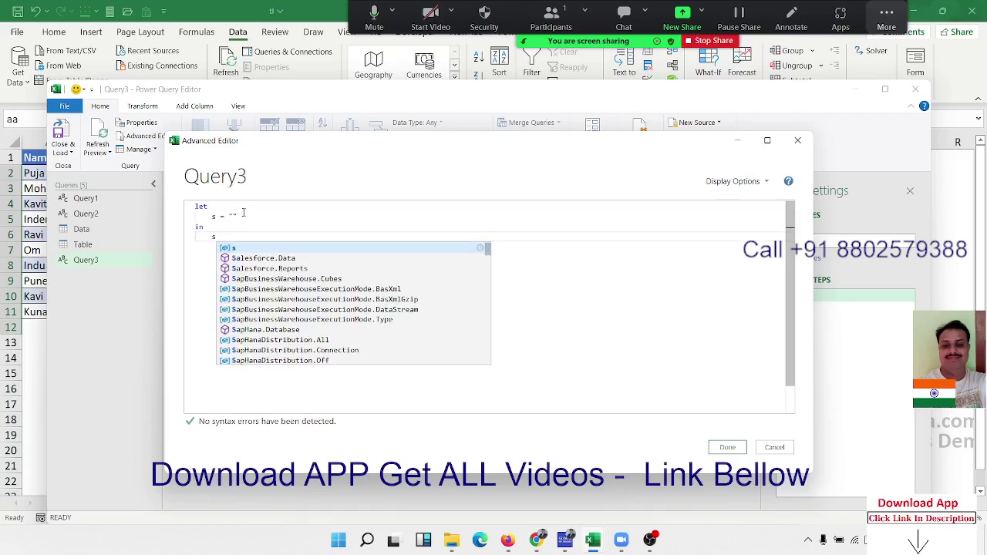
{"action": "left_click", "coordinate": [243, 212]}
Write s = Excel.CurrentWorkbook(){[Name="aa"]}[Content] and apply the code
{"action": "key", "text": "BackSpace"}
{"action": "key", "text": "BackSpace"}
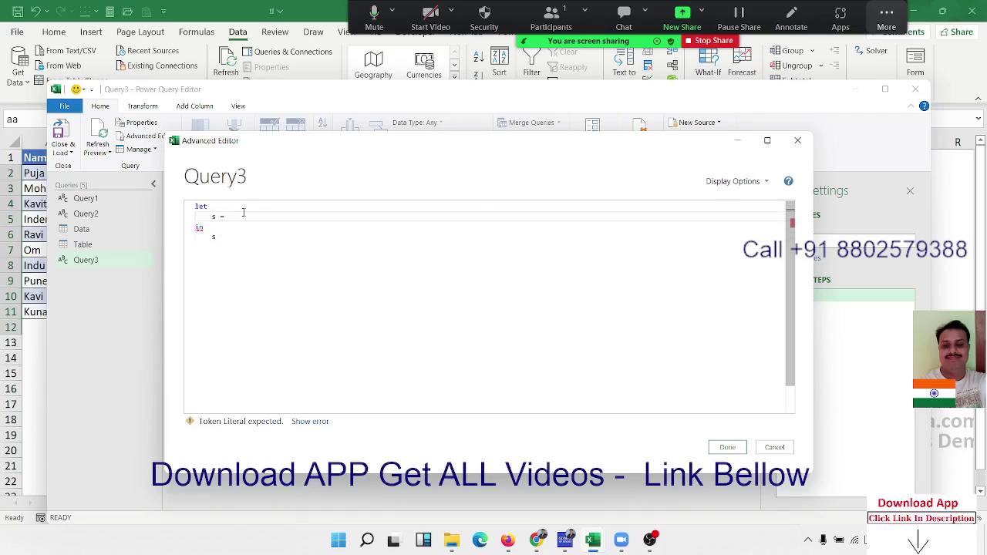
{"action": "type", "text": "ex"}
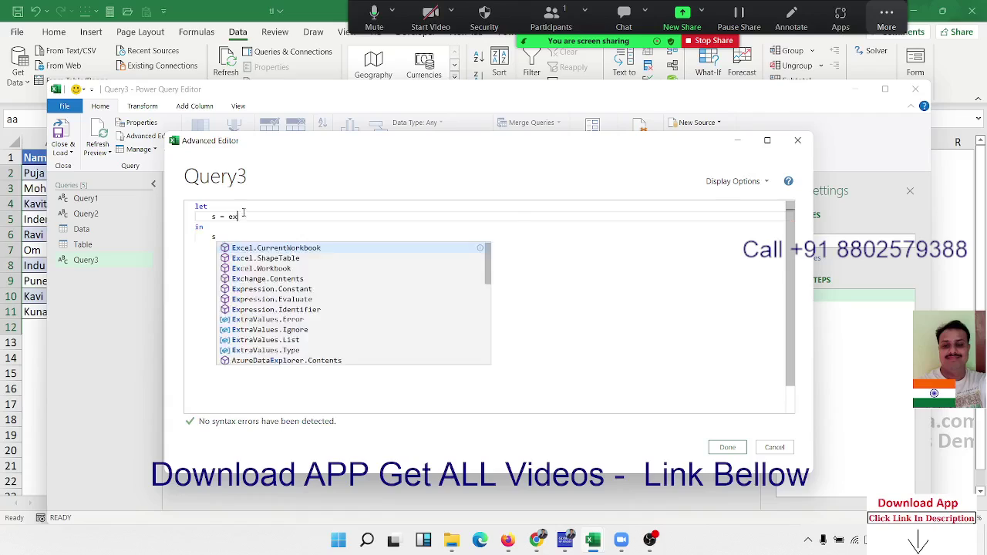
{"action": "type", "text": "cel"}
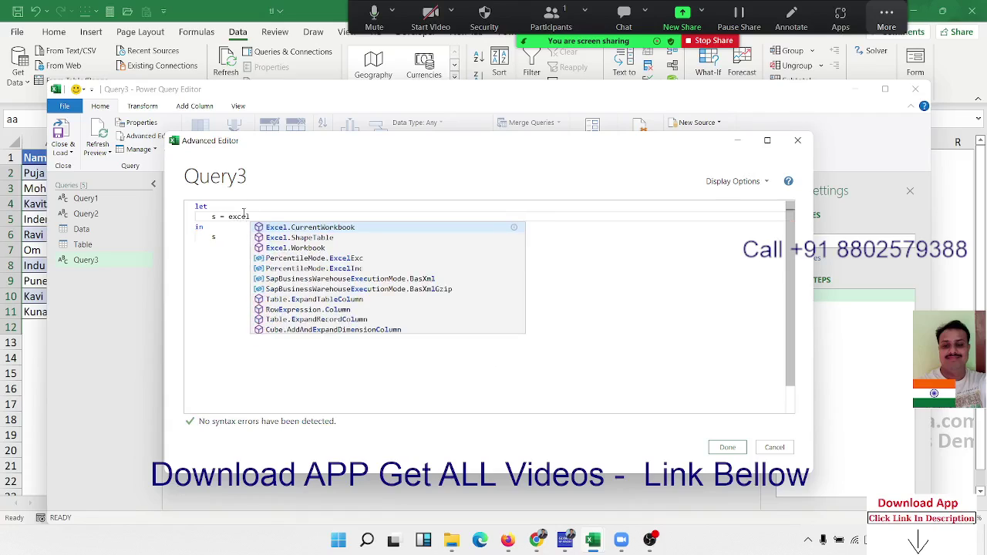
{"action": "key", "text": "Tab"}
{"action": "type", "text": "()"}
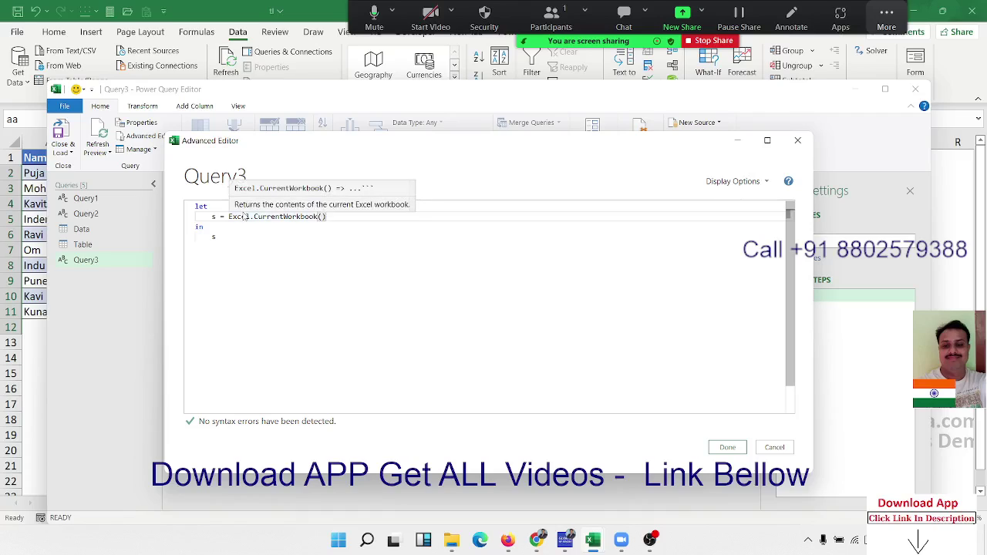
{"action": "type", "text": "{["}
{"action": "type", "text": "Name="}
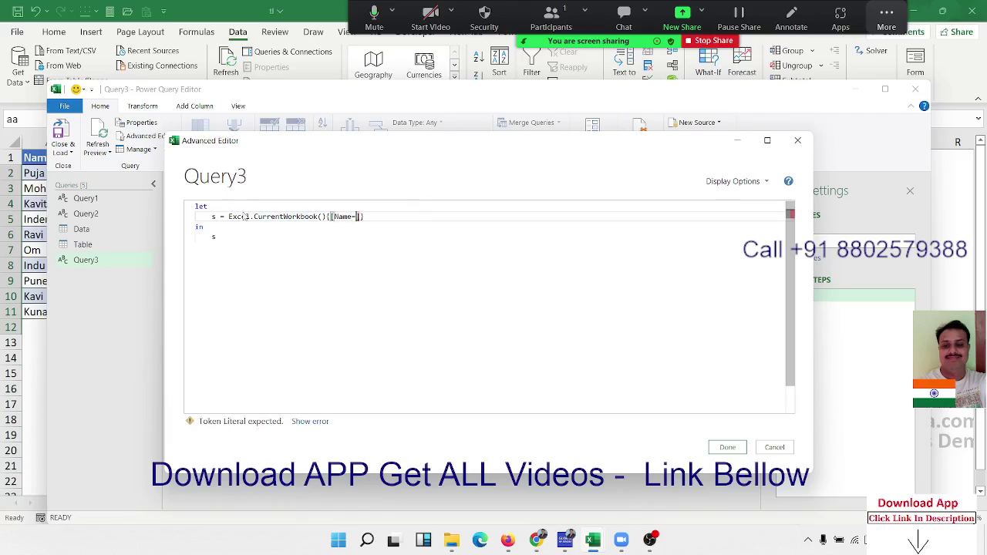
{"action": "type", "text": "\""}
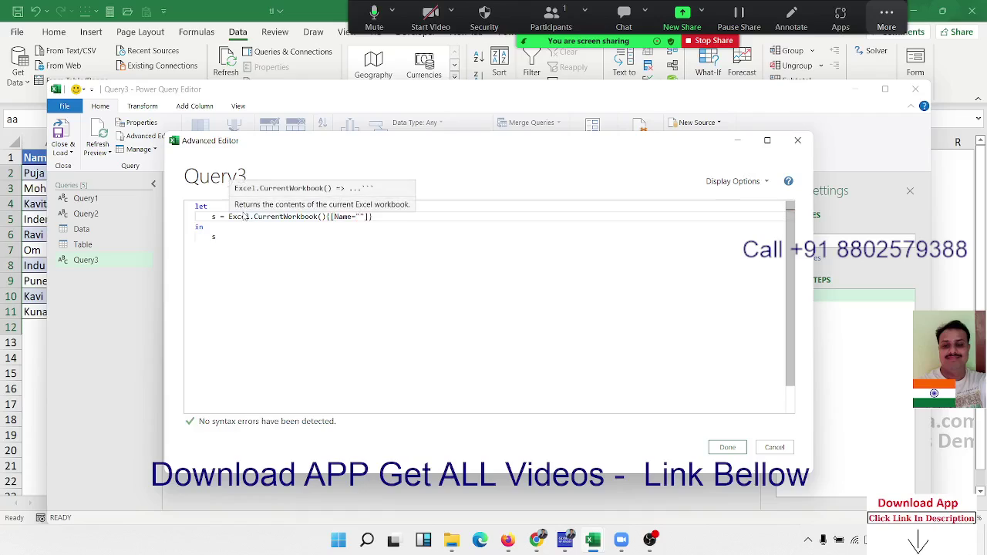
{"action": "type", "text": "aa\"]}"}
{"action": "type", "text": "["}
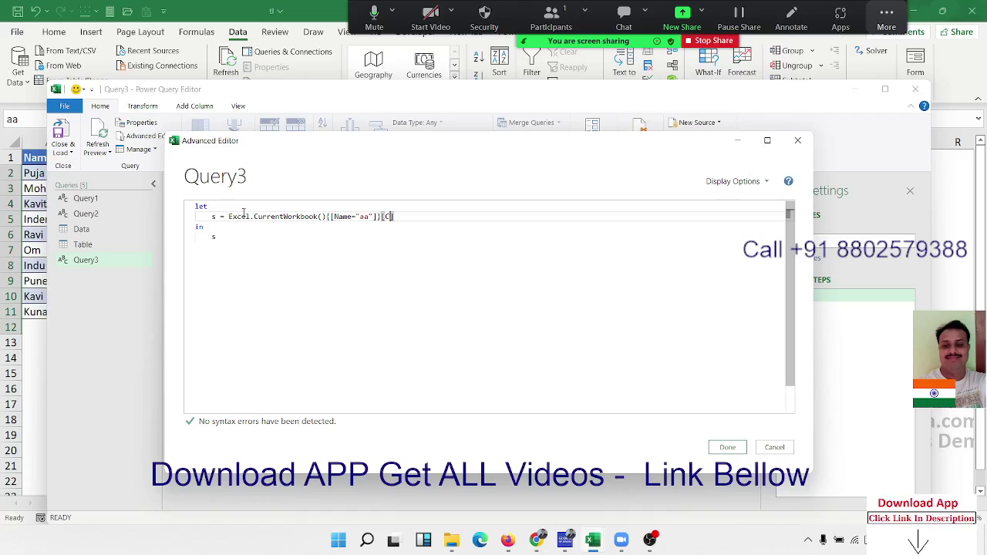
{"action": "type", "text": "Conte"}
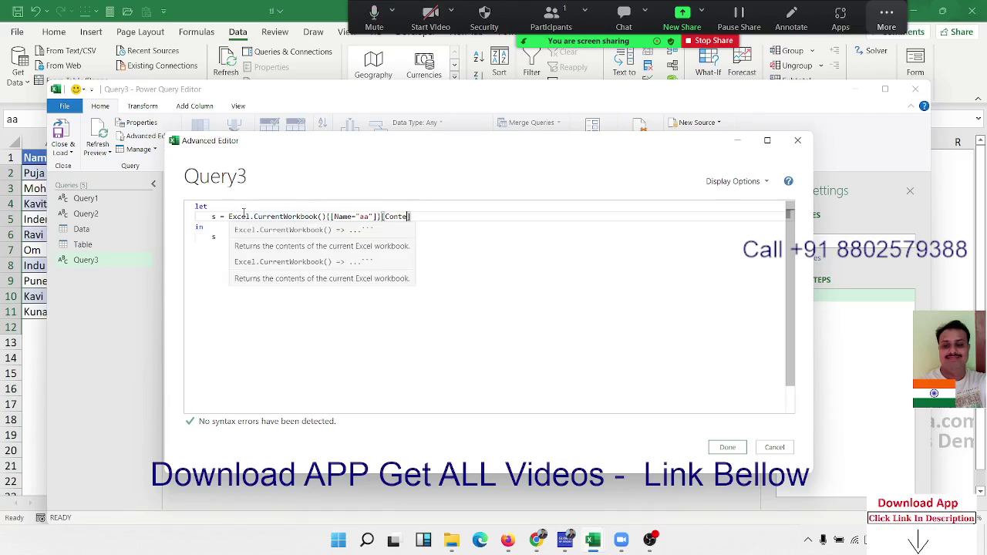
{"action": "type", "text": "nt"}
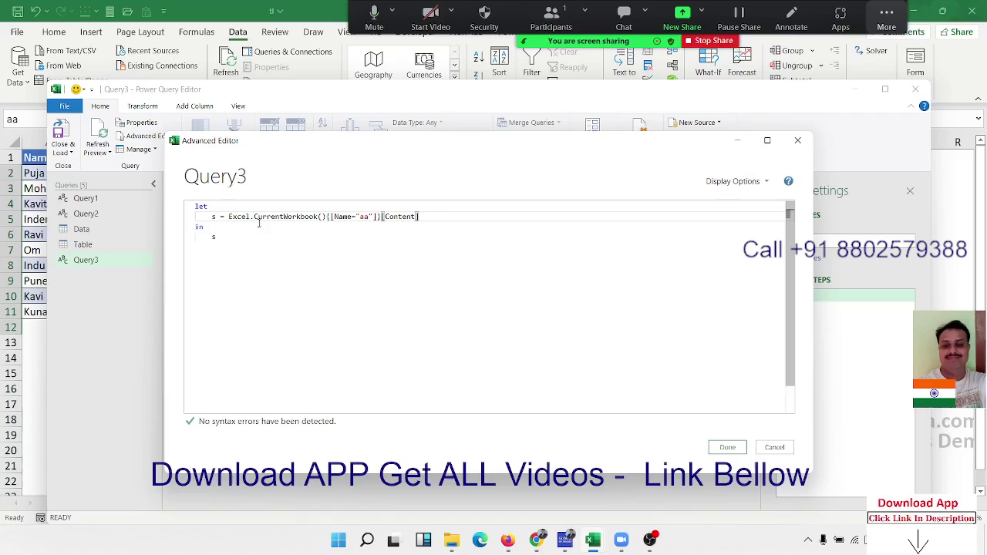
{"action": "left_click", "coordinate": [264, 236]}
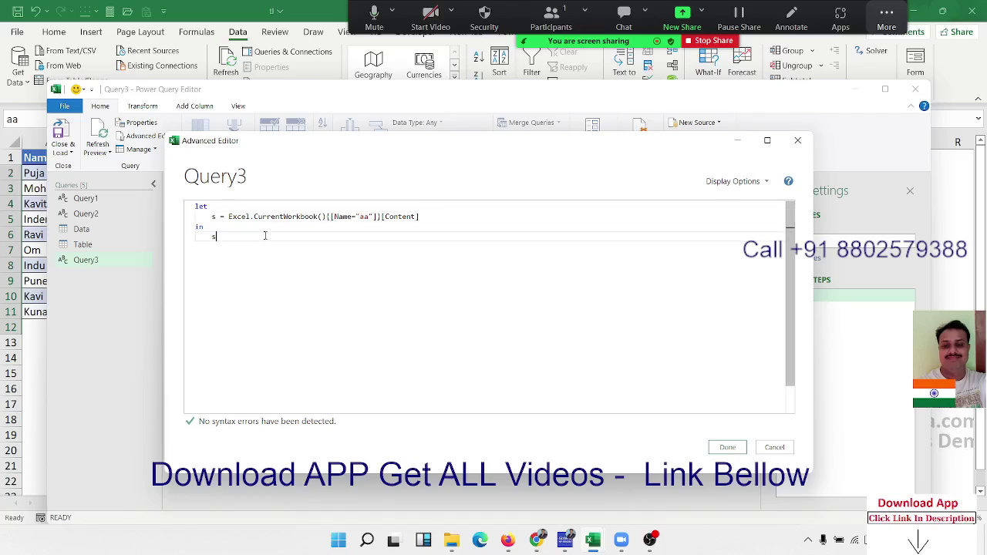
{"action": "left_click", "coordinate": [729, 450]}
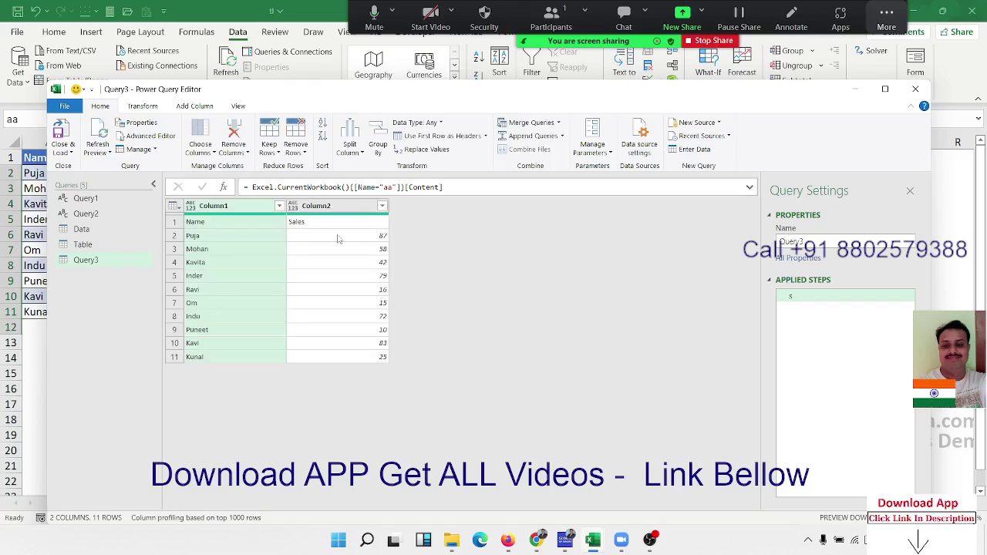
{"action": "left_click", "coordinate": [308, 230]}
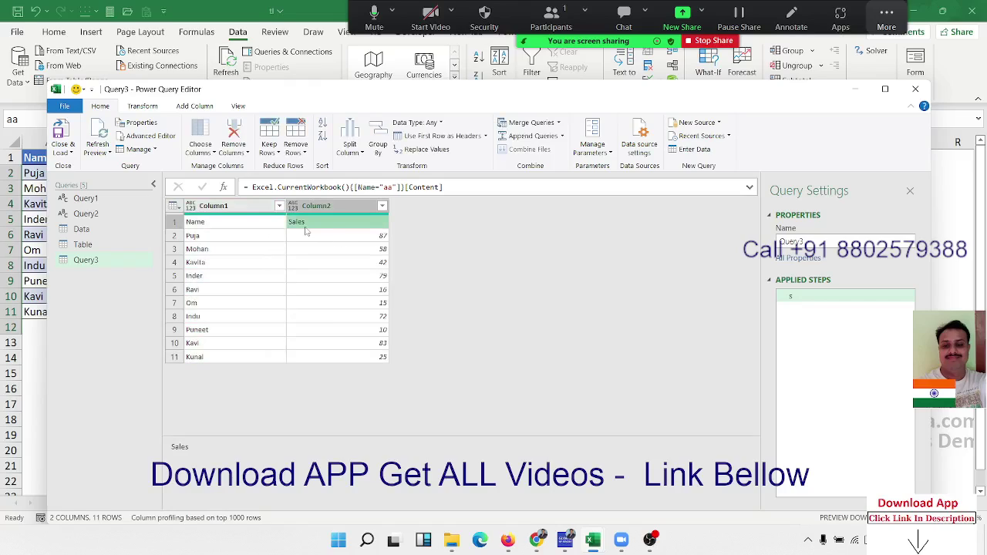
{"action": "left_click", "coordinate": [225, 225]}
{"action": "left_click", "coordinate": [311, 228]}
{"action": "left_click", "coordinate": [248, 221]}
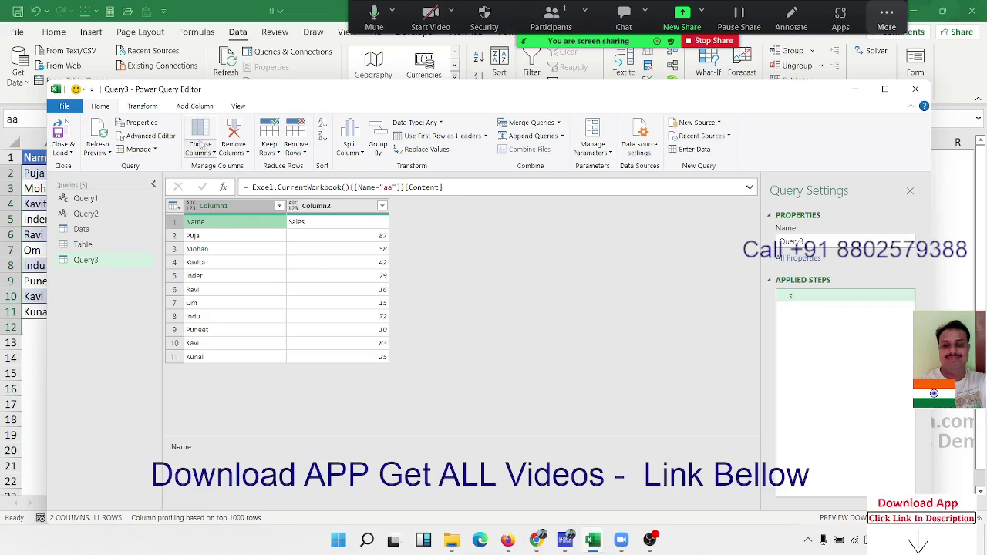
{"action": "left_click", "coordinate": [143, 107]}
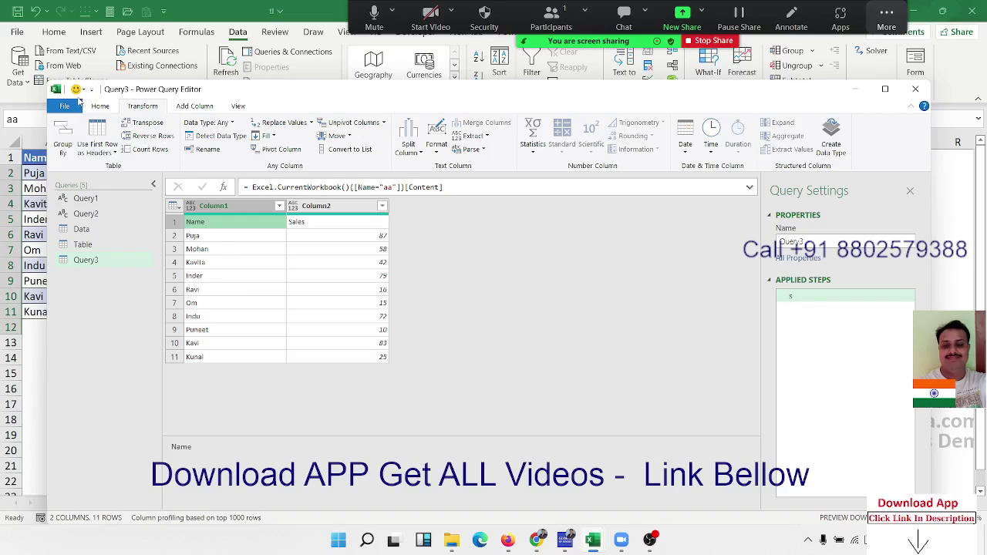
{"action": "left_click", "coordinate": [90, 105]}
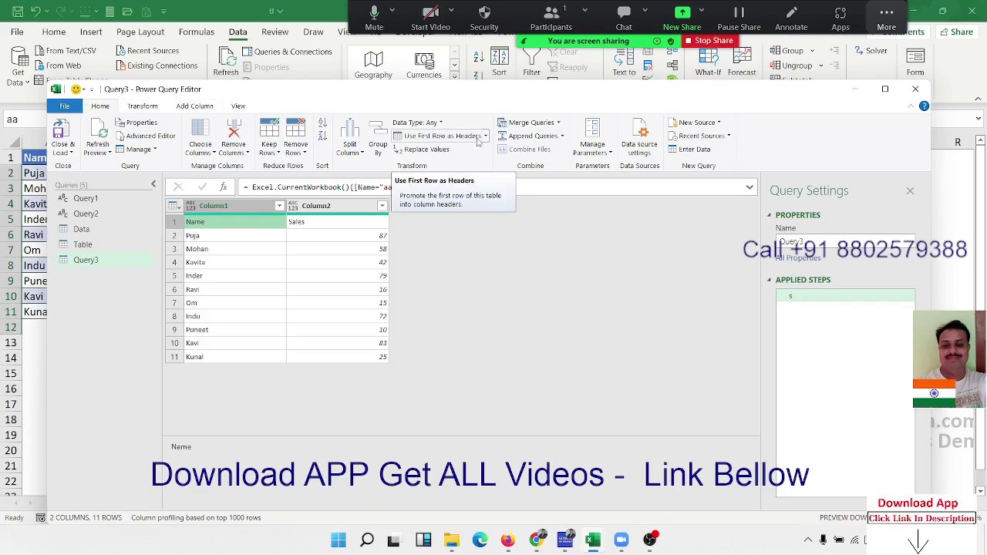
Promote the first row to Name/Sales headers, then inspect the Changed Type and s step formulas
{"action": "left_click", "coordinate": [477, 136]}
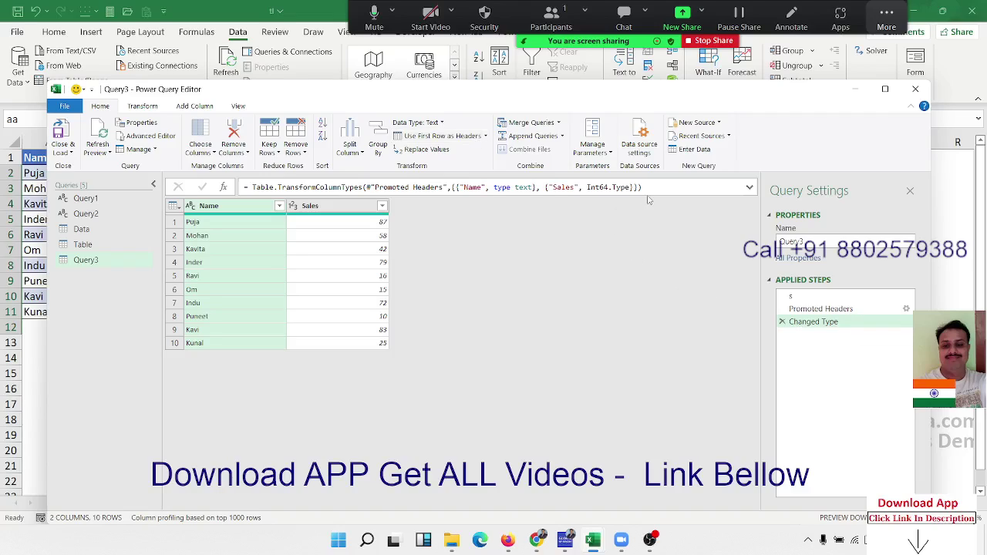
{"action": "left_click_drag", "start_coordinate": [647, 192], "coordinate": [241, 189]}
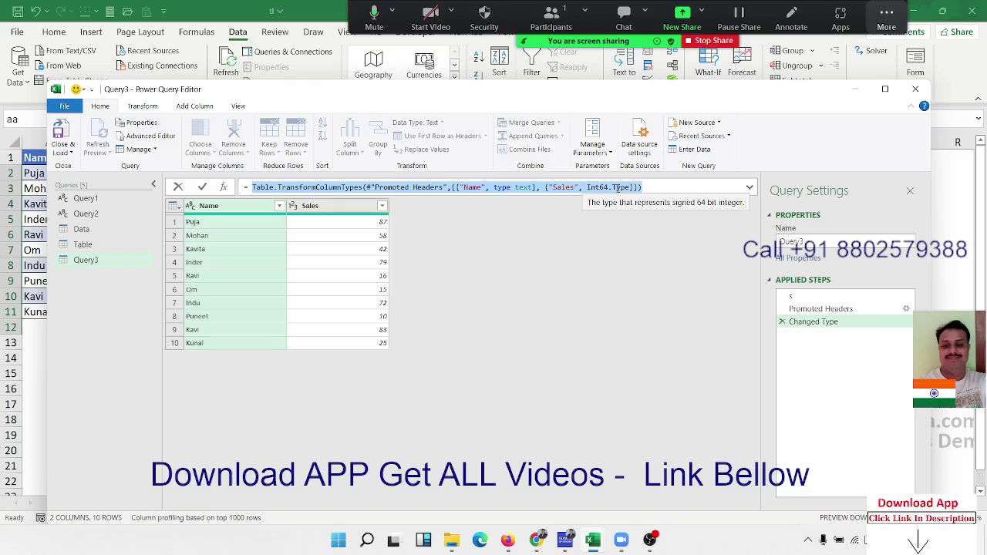
{"action": "left_click", "coordinate": [342, 282]}
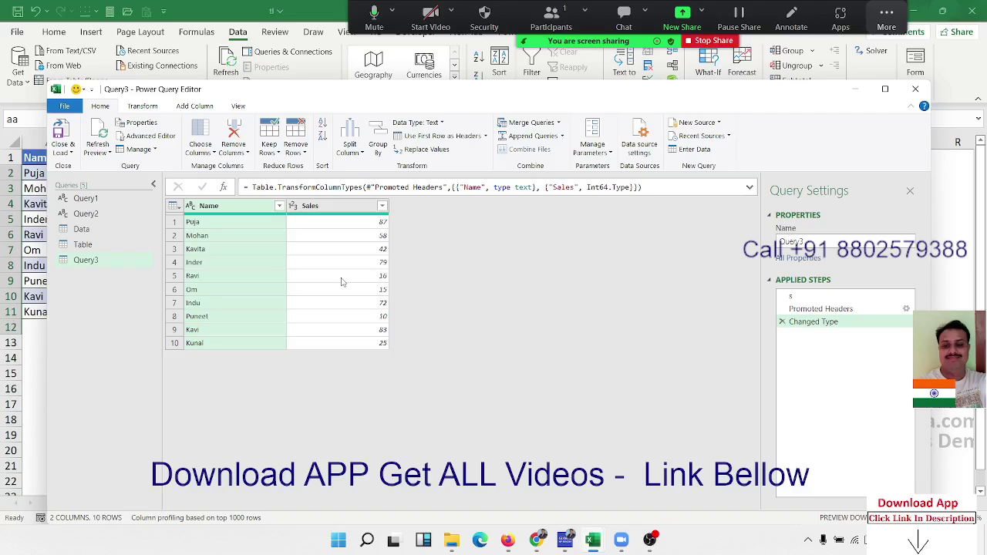
{"action": "left_click", "coordinate": [830, 297]}
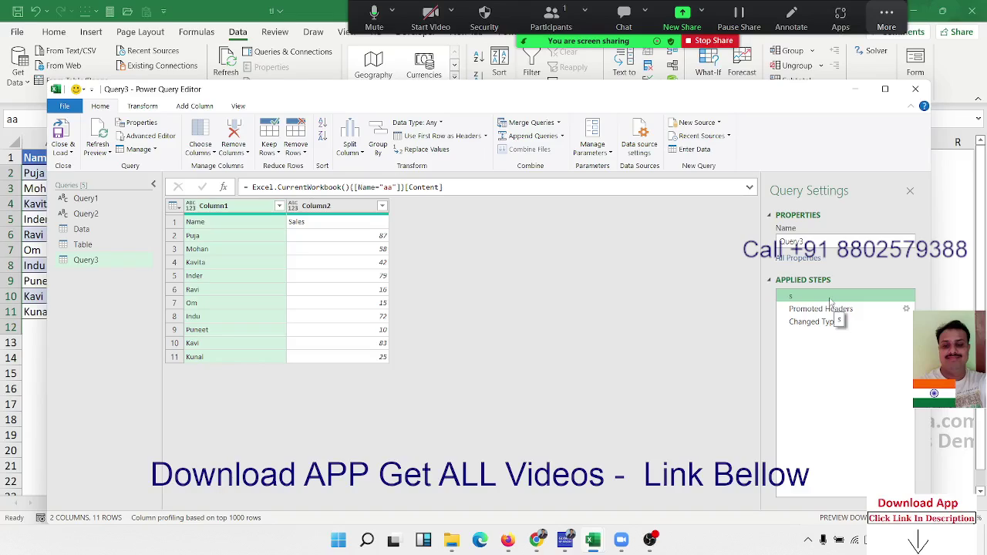
{"action": "left_click_drag", "start_coordinate": [442, 186], "coordinate": [229, 196]}
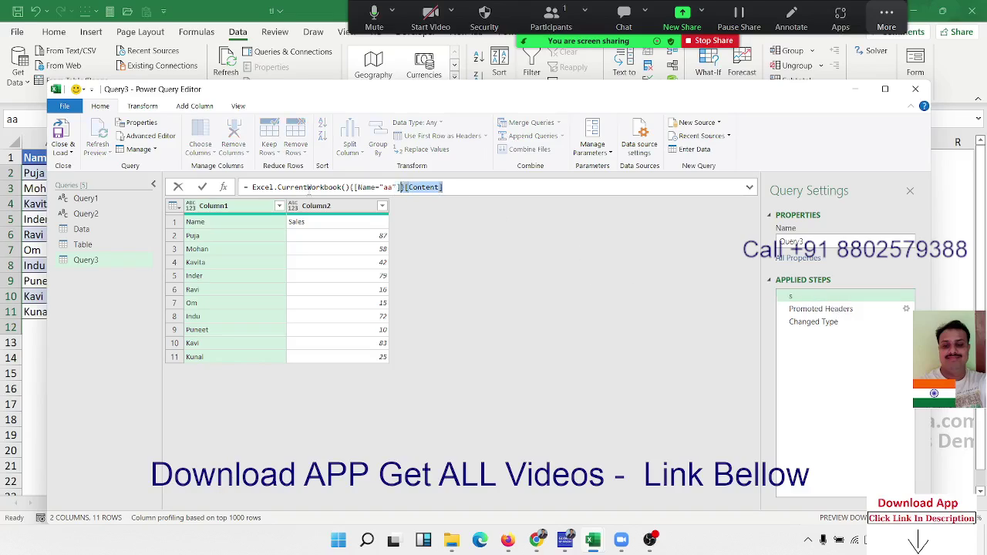